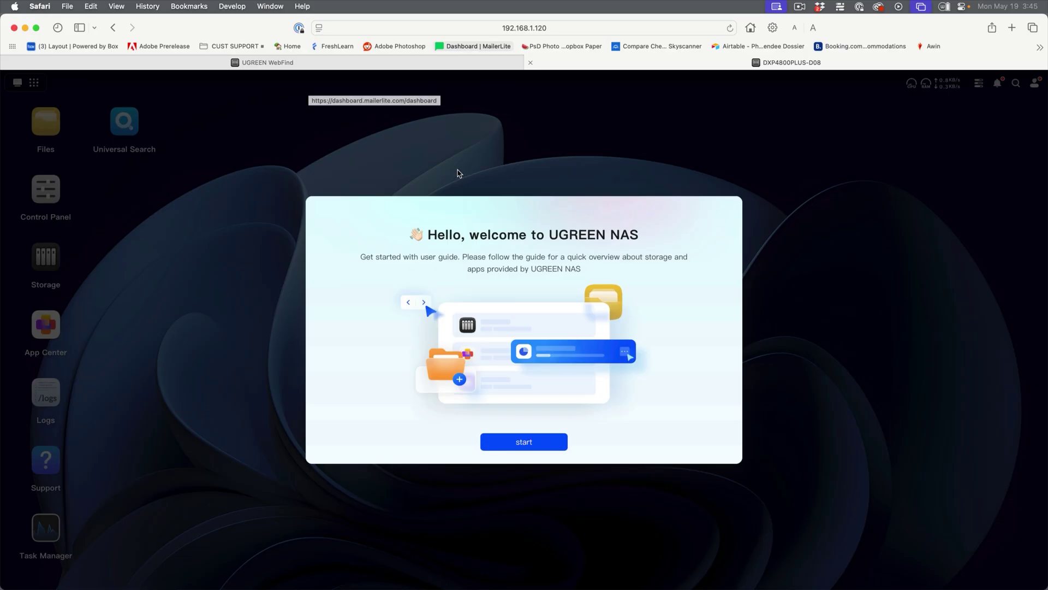
Begin creating a storage pool from the welcome guide and select Hard Disks 1, 2, 3 and 4 for it.
left_click(525, 443)
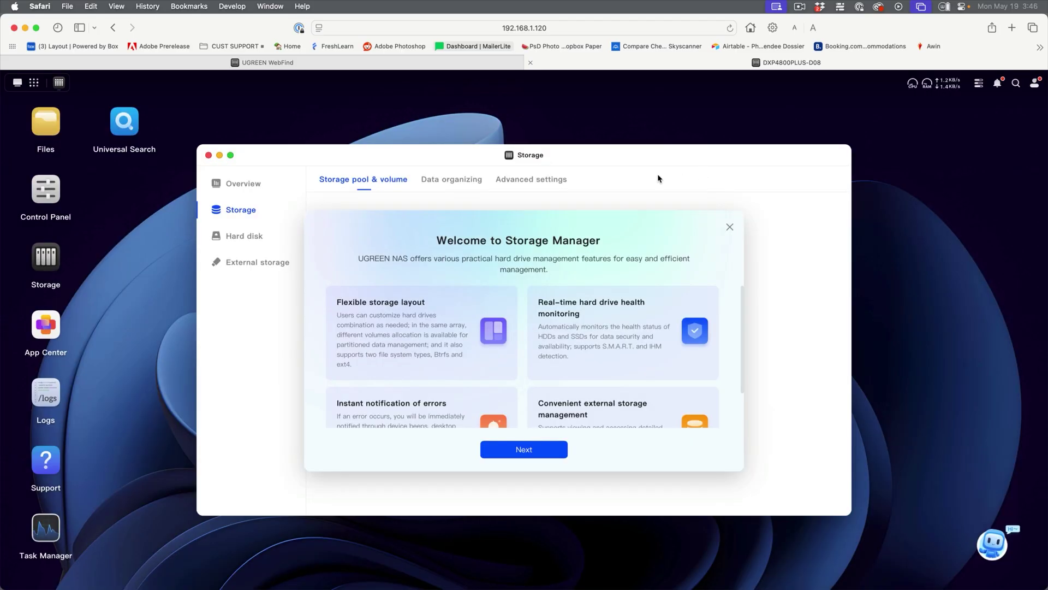
left_click(525, 449)
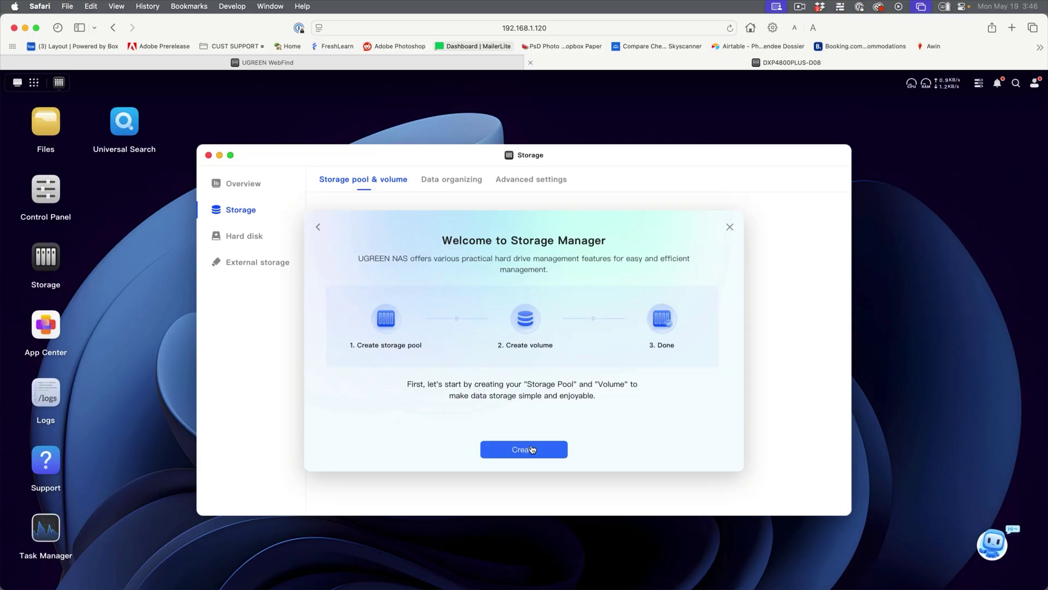
left_click(532, 449)
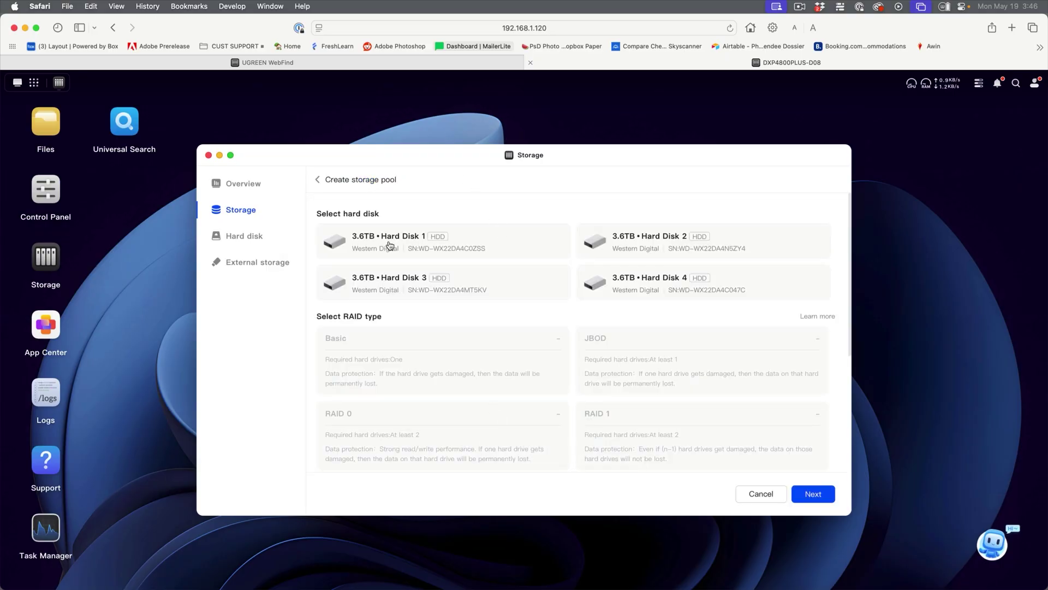
left_click(472, 246)
left_click(469, 282)
left_click(677, 236)
left_click(697, 295)
scroll(697, 304, "down", 3)
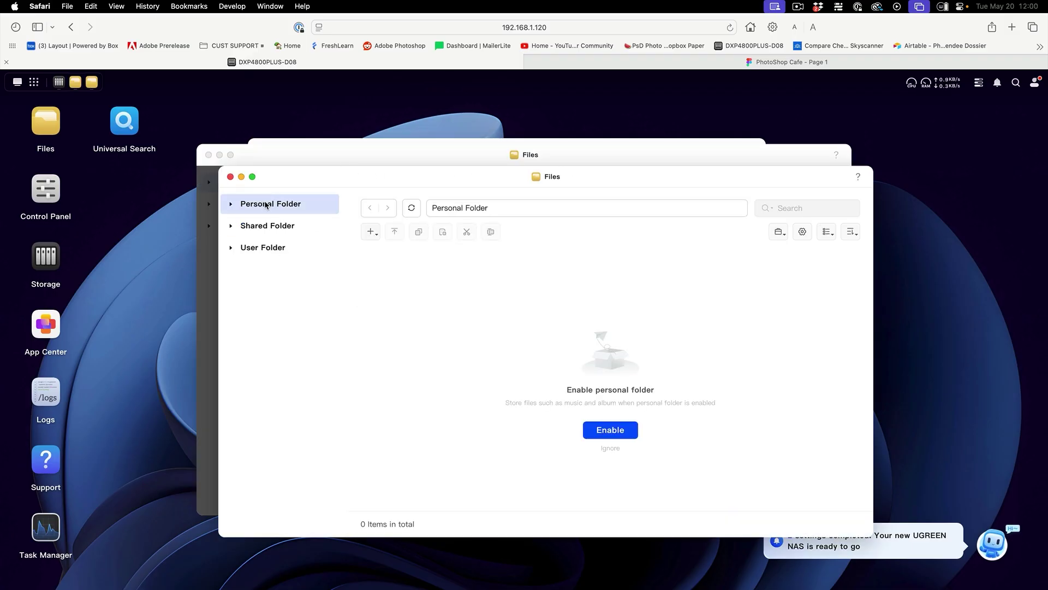
Enable the personal folder and choose a storage location for personal folders.
left_click(614, 435)
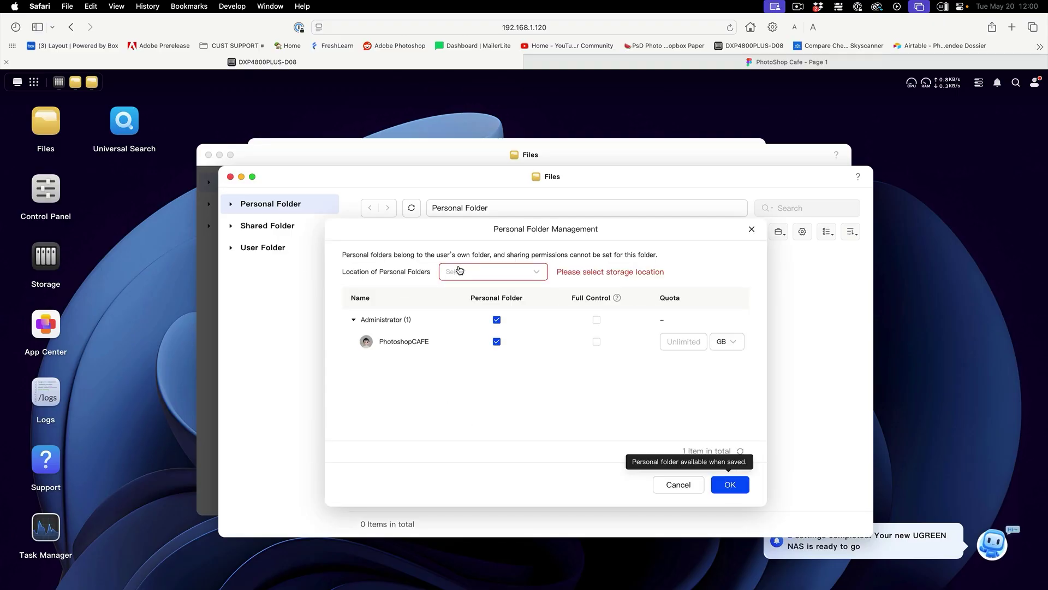
left_click(505, 273)
left_click(496, 302)
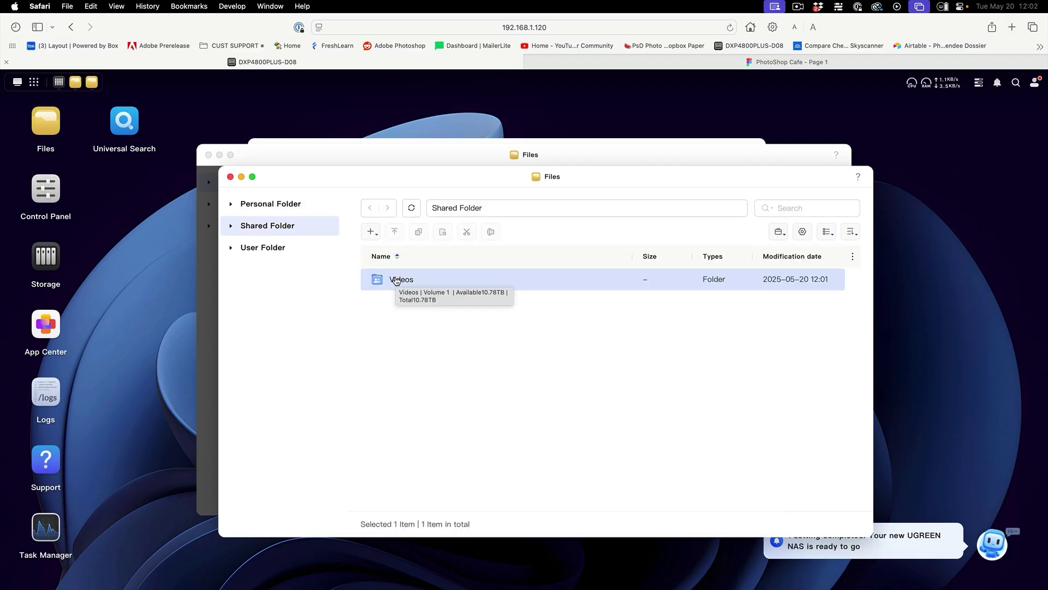
Start a file upload into the Videos shared folder, with Skip as the method for duplicate-named files.
double_click(393, 280)
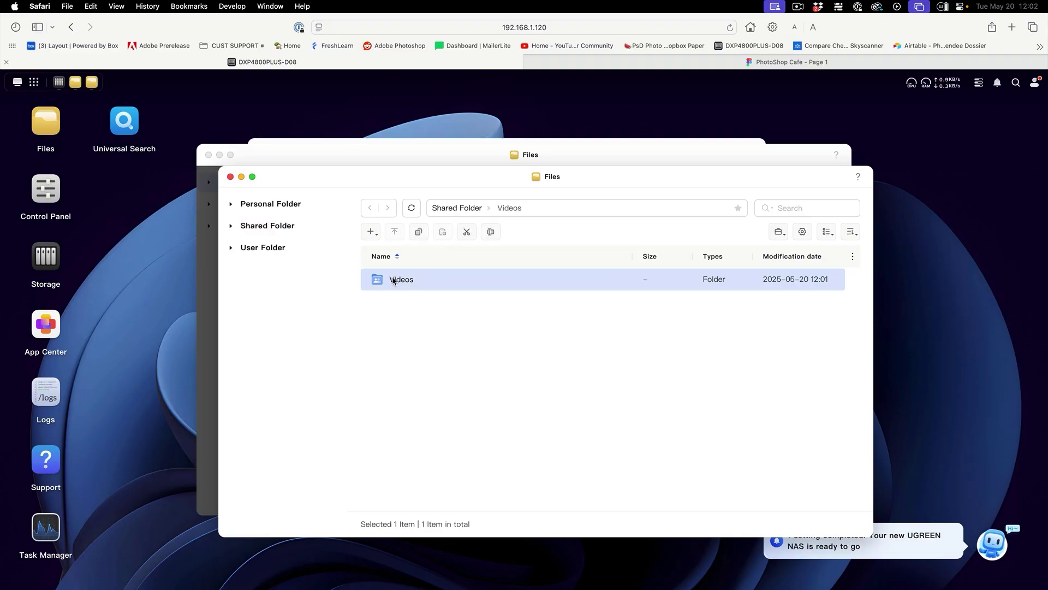
left_click(398, 234)
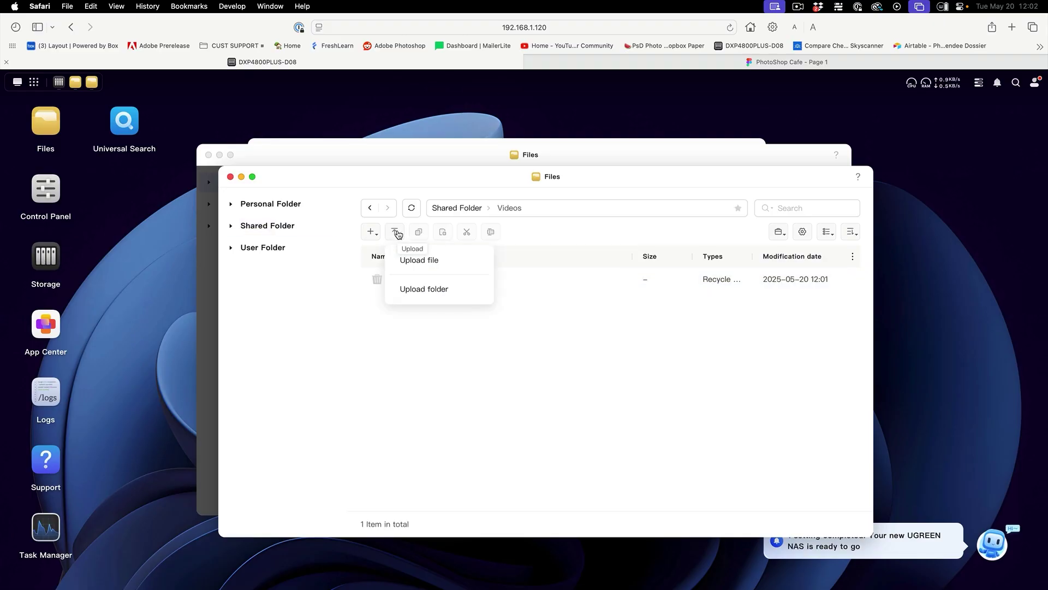
left_click(435, 261)
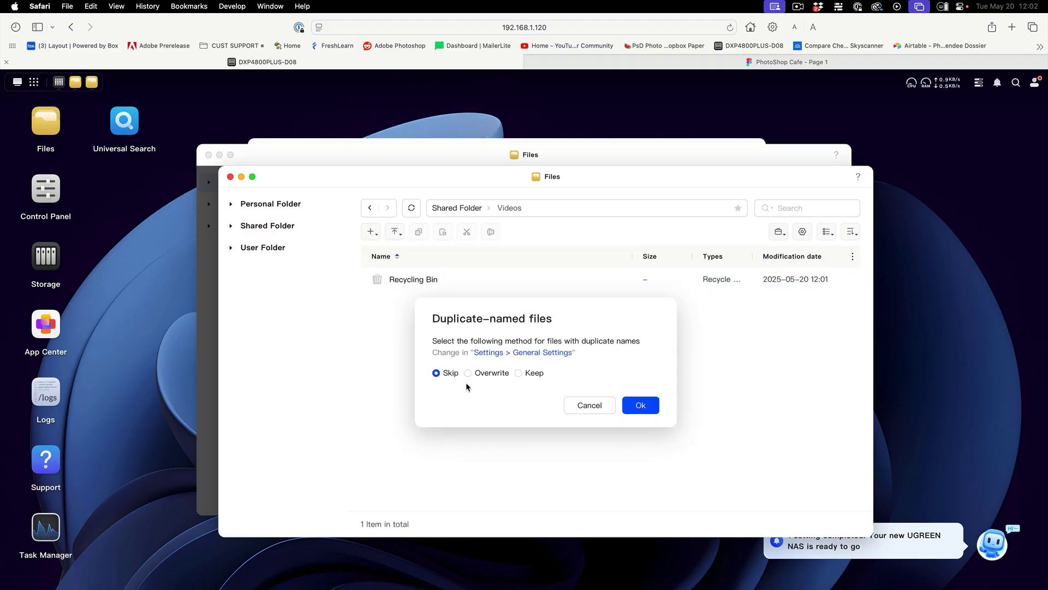
left_click(640, 405)
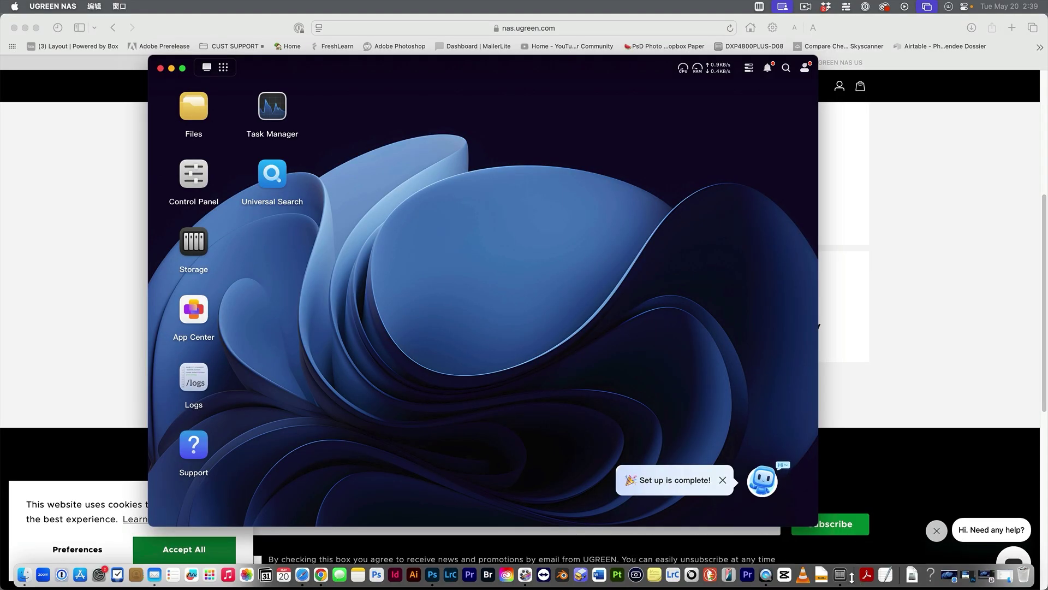
Switch to Safari, open the bookmarked DXP4800PLUS-D08 NAS desktop and install Photos from the App Center.
left_click(758, 46)
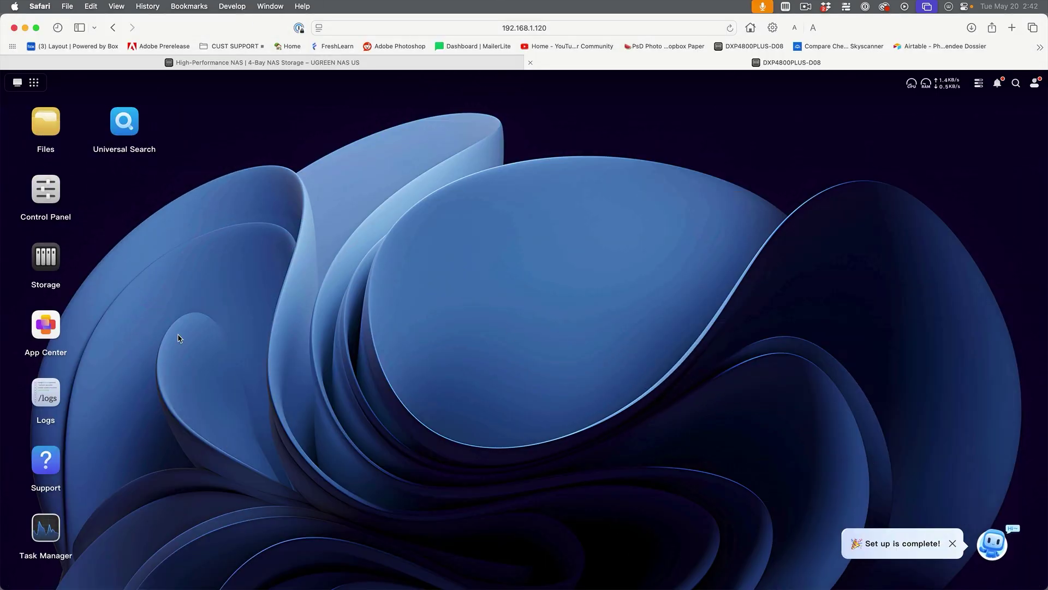
left_click(53, 331)
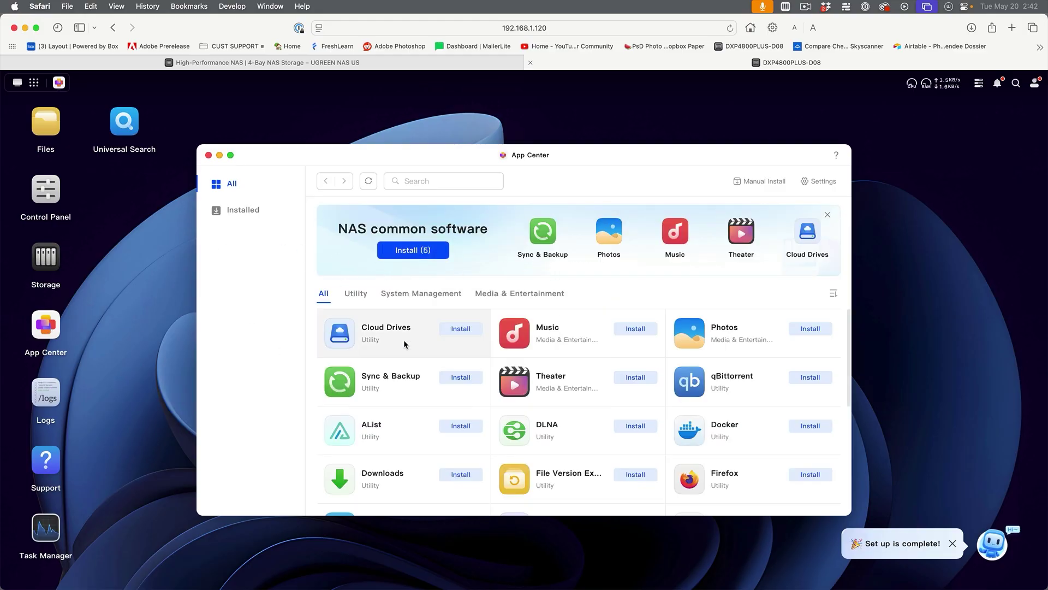
left_click(810, 329)
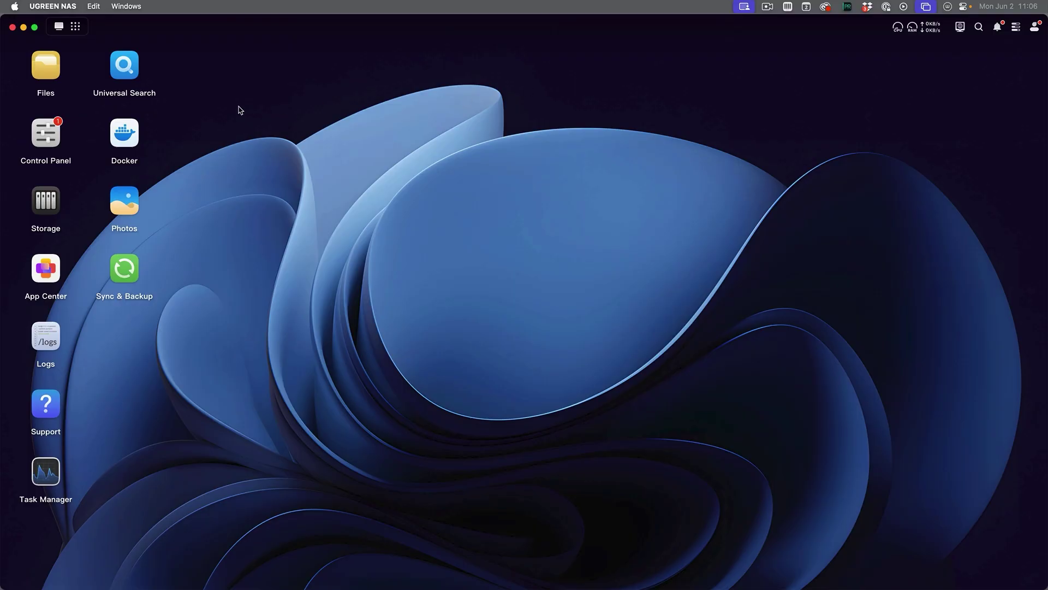
View the options for adding a user in the Control Panel's User Management.
left_click(49, 133)
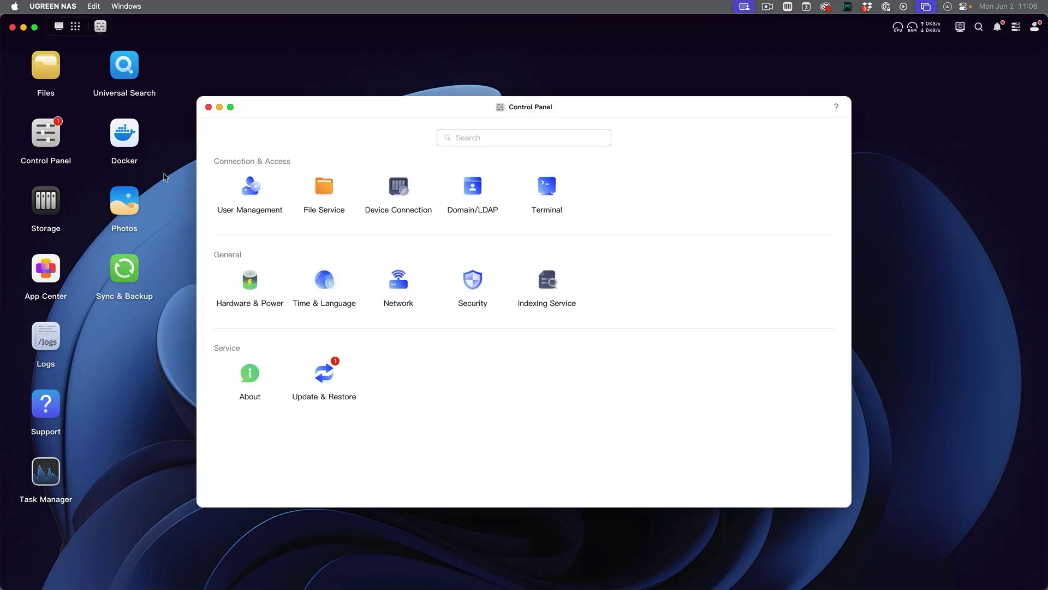
left_click(256, 183)
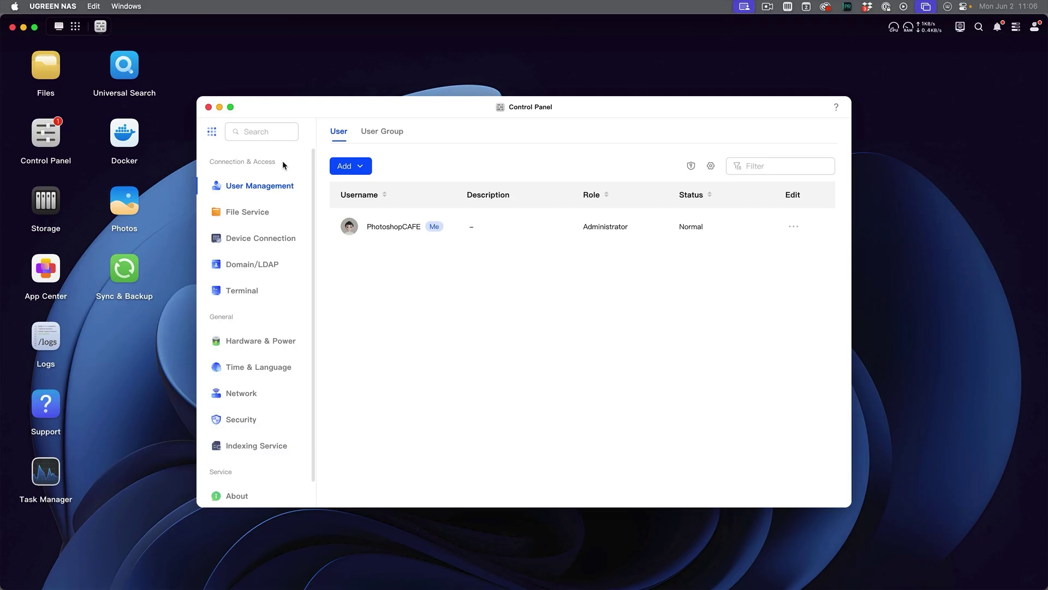
left_click(365, 166)
Create a new shared folder named "work" on Volume 1 with the admin-only recycle bin enabled.
left_click(48, 72)
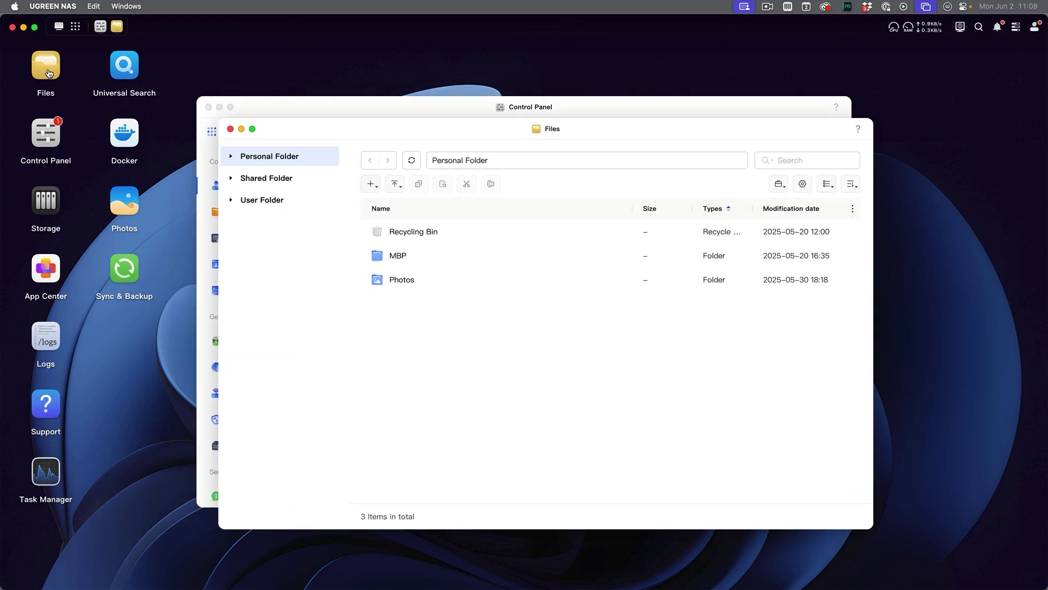
left_click(269, 179)
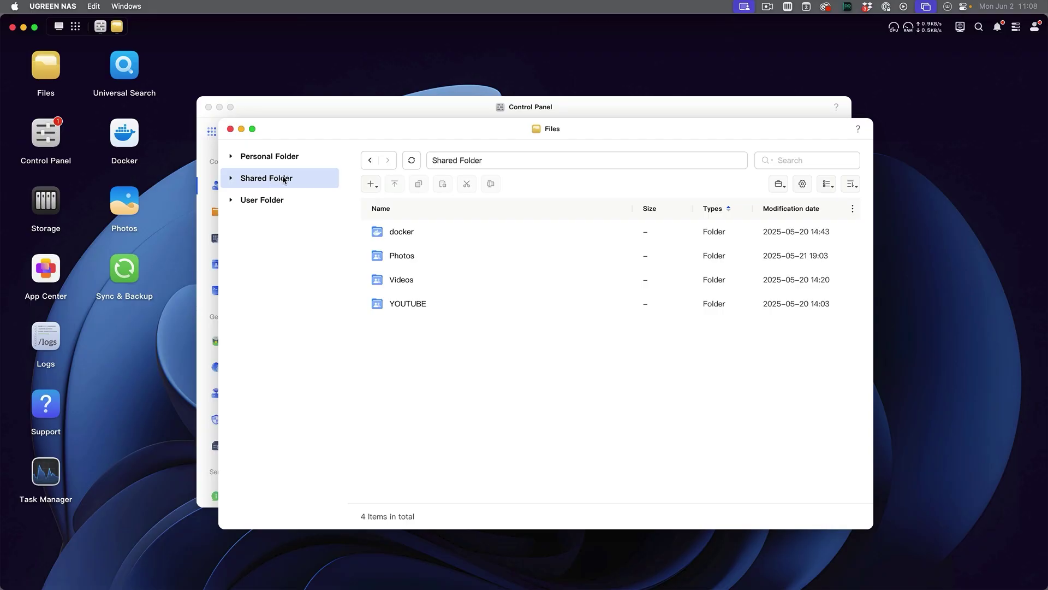
left_click(371, 184)
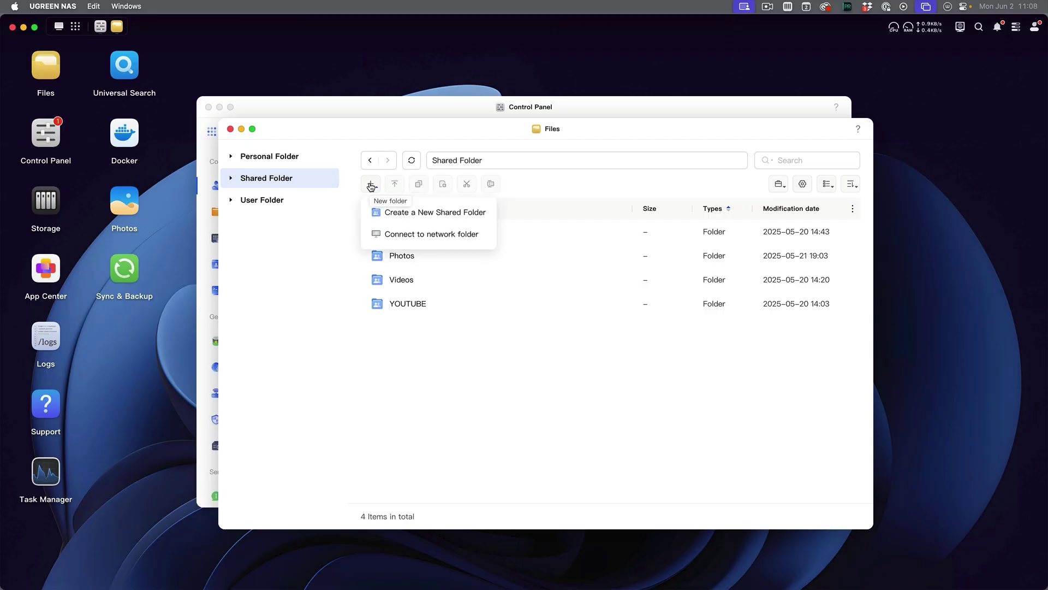
left_click(423, 212)
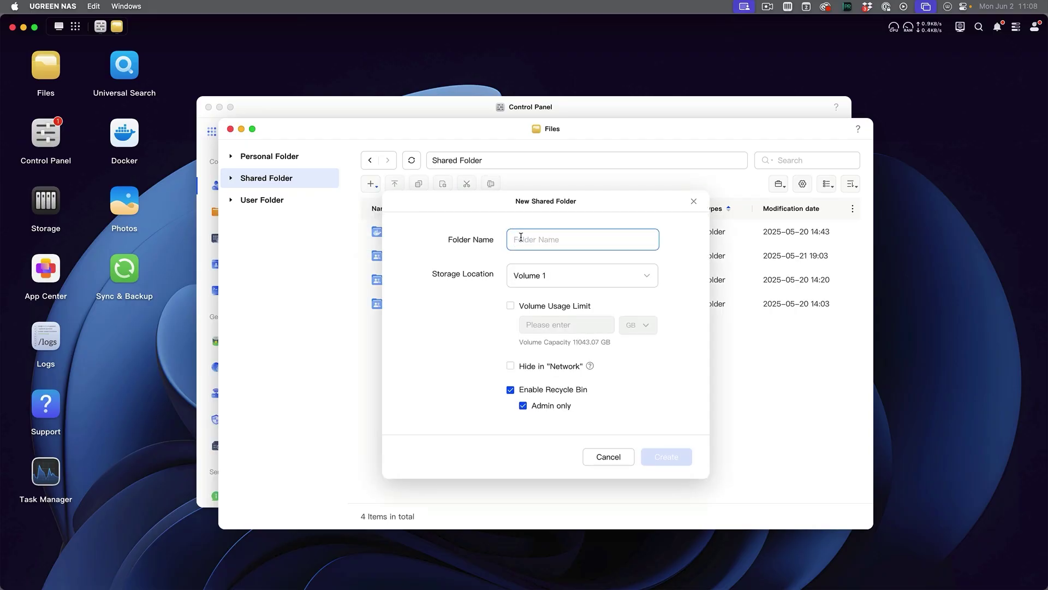
type("work")
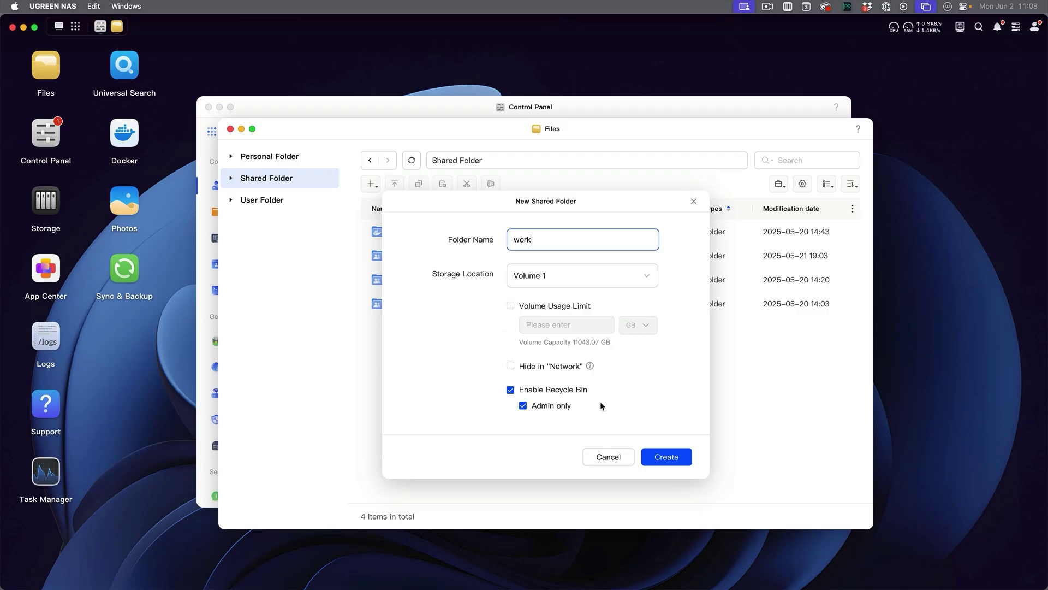
left_click(675, 455)
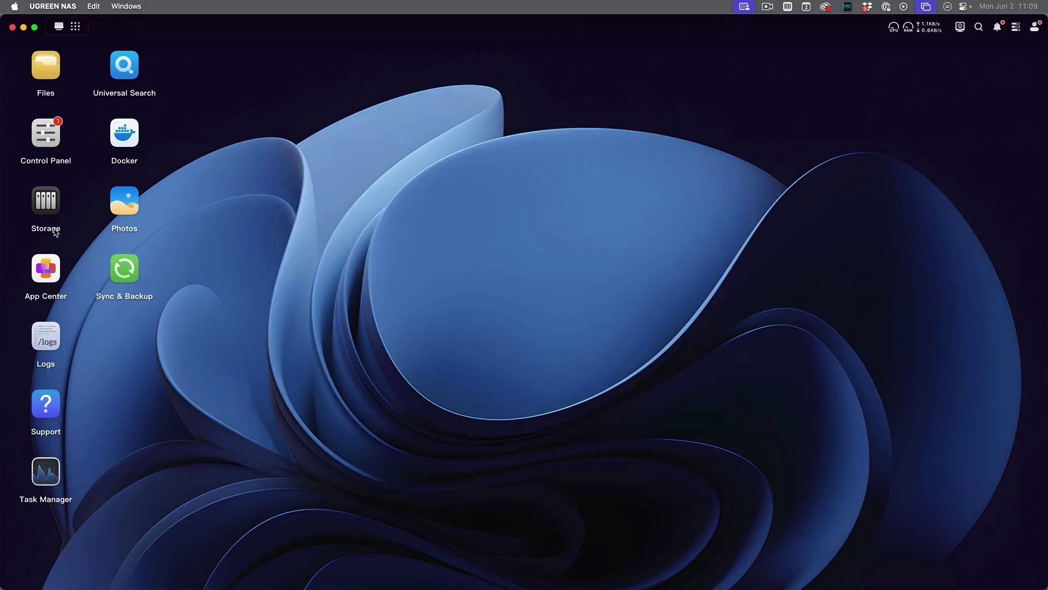
Open the user invitation in the Control Panel's User Management.
left_click(48, 133)
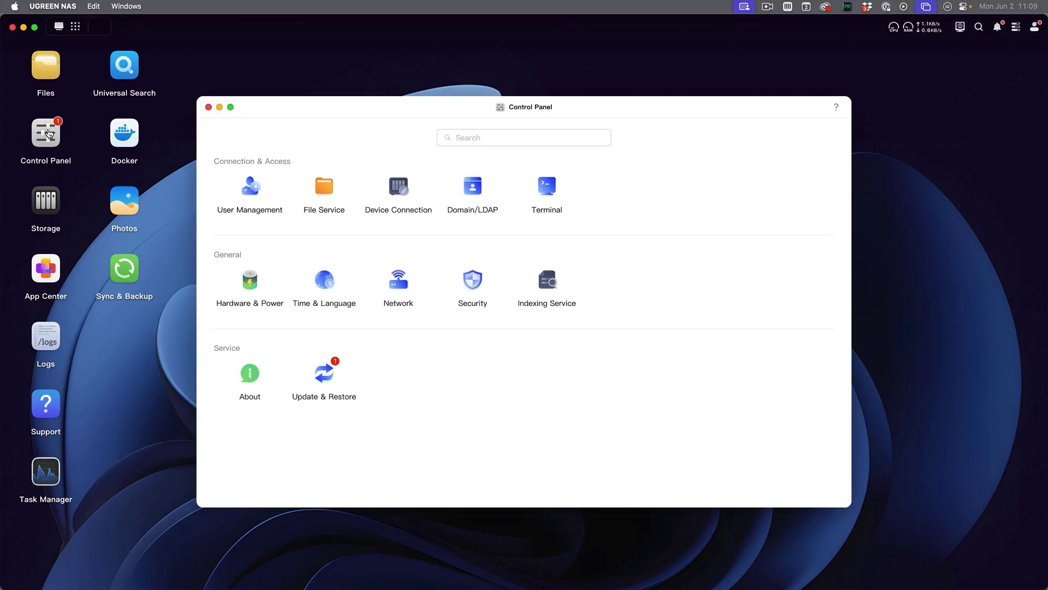
left_click(251, 188)
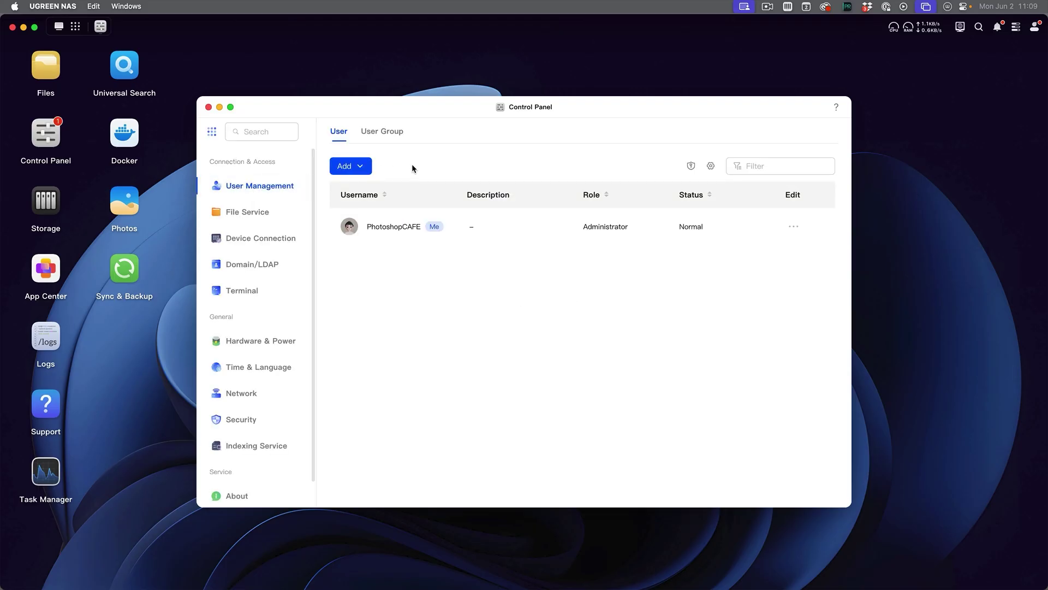
left_click(354, 166)
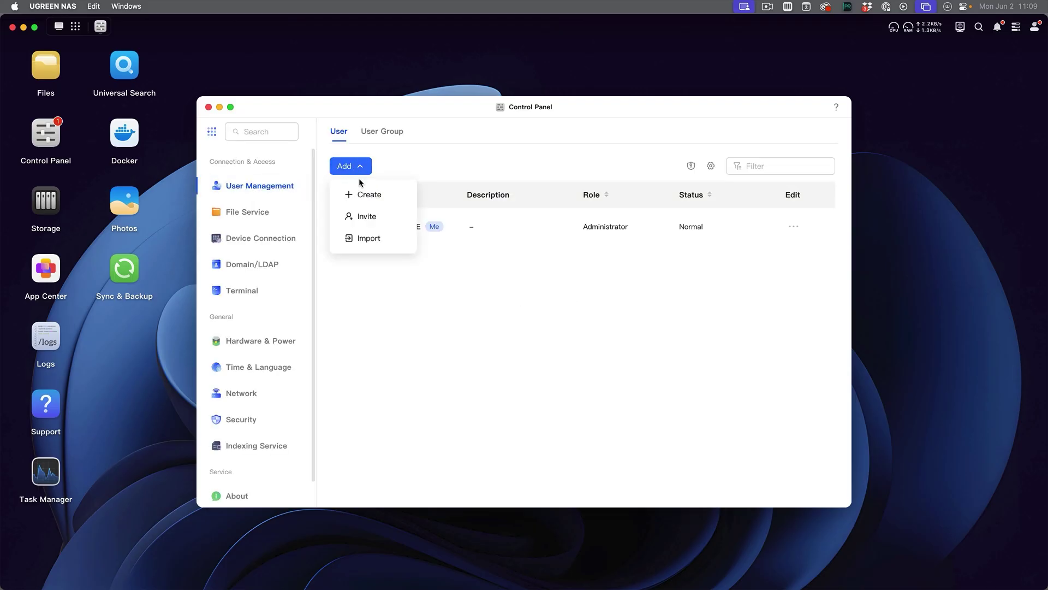
left_click(370, 215)
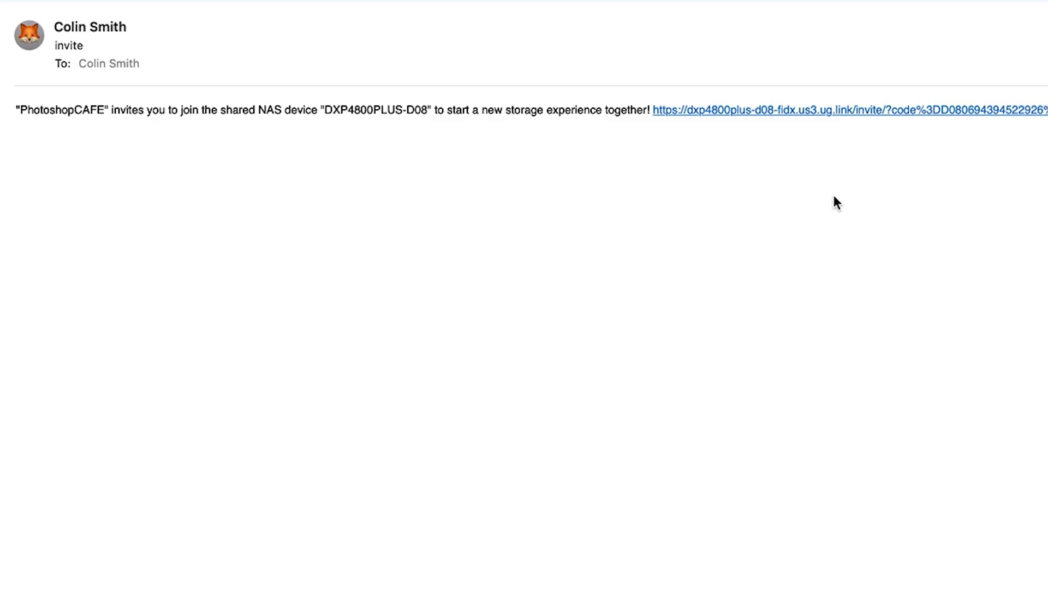
Open the NAS invitation link in the received e-mail and submit the completed application to join, with the reason "invited for work".
left_click(878, 110)
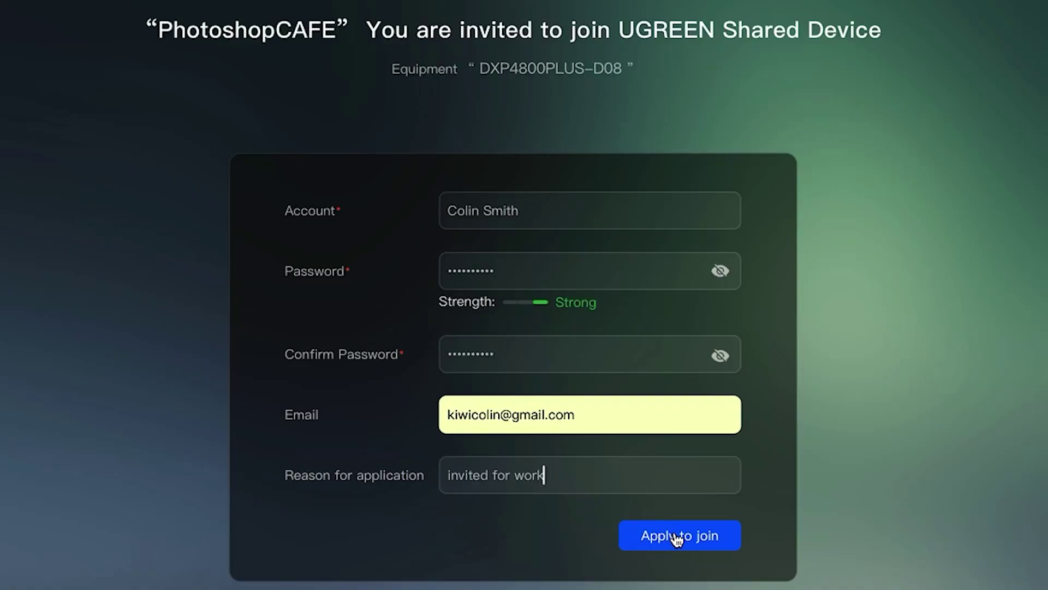
left_click(677, 538)
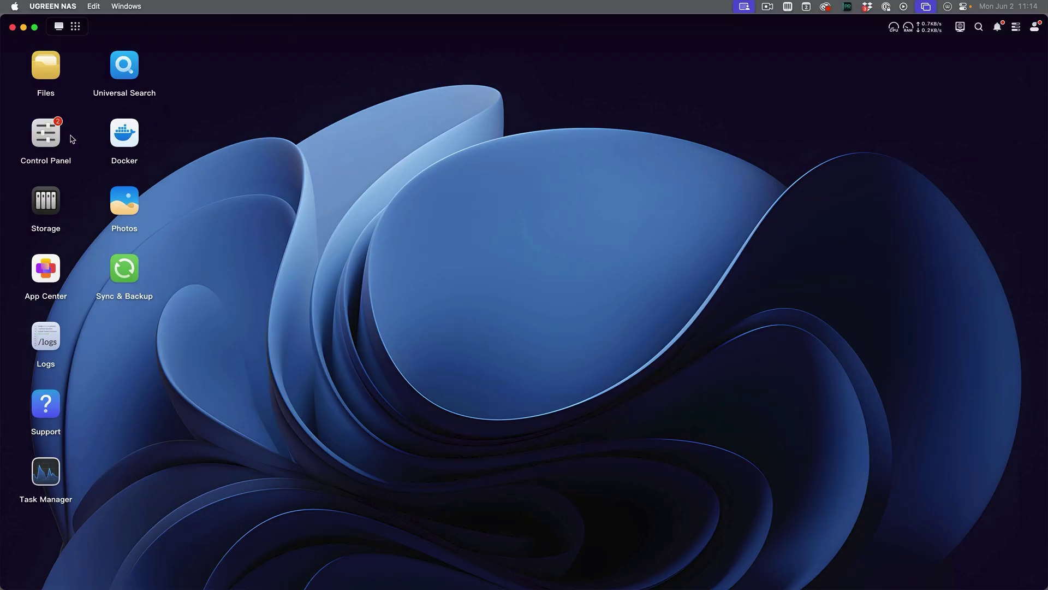
Open the application list of invited users in the Control Panel's User Management.
left_click(48, 141)
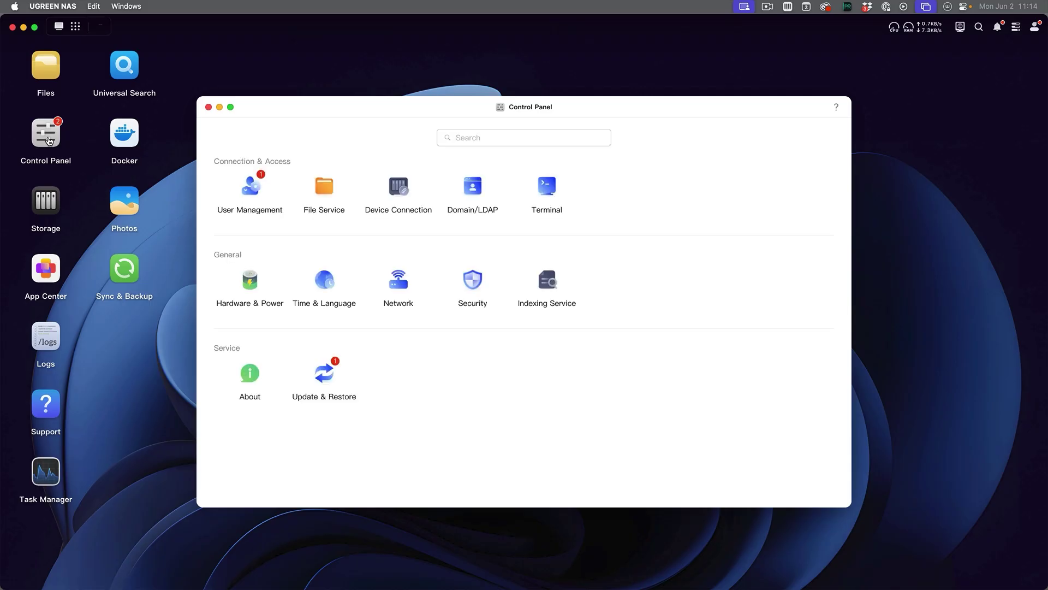
left_click(254, 186)
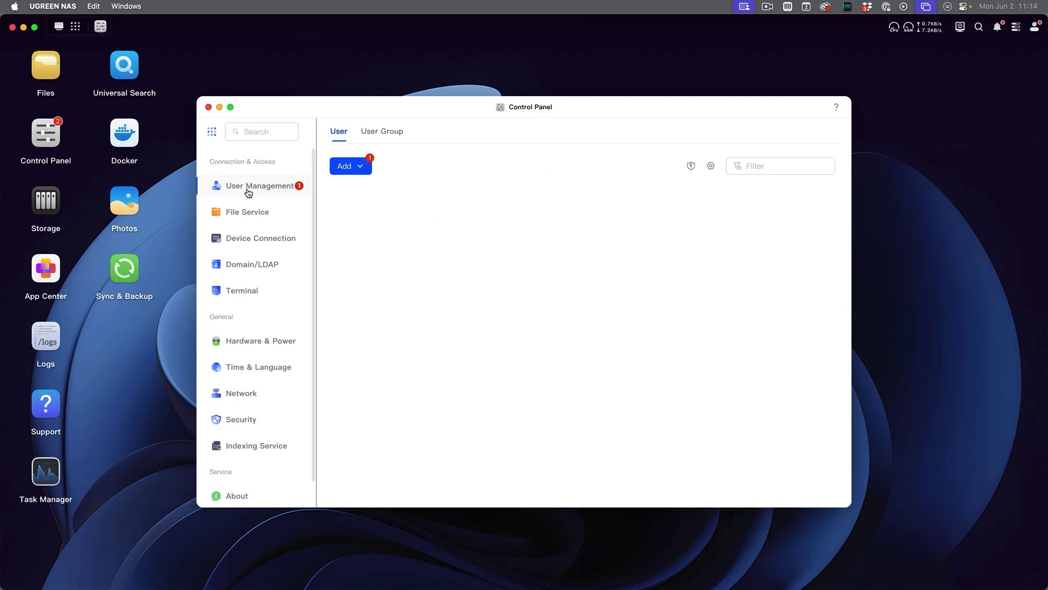
left_click(345, 166)
left_click(366, 214)
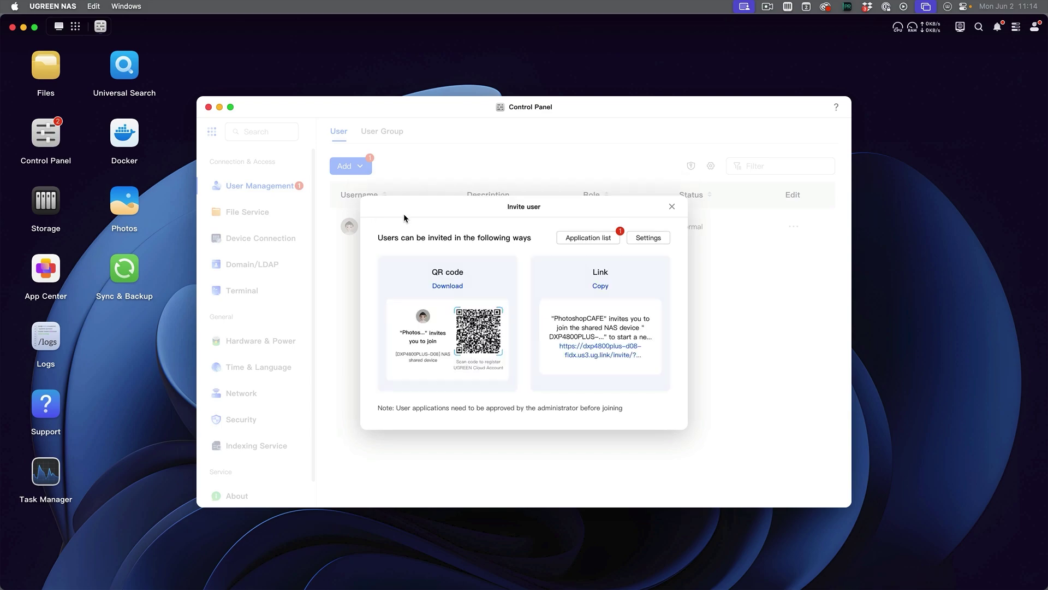
left_click(597, 241)
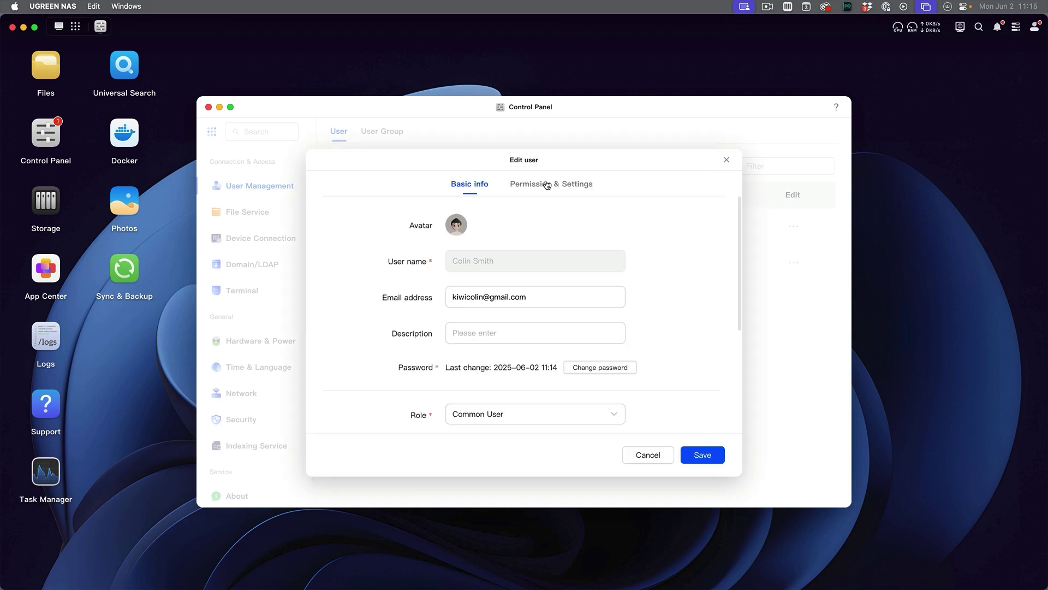
Give the invited user Read/Write permission for the "work" shared folder and save the user settings.
left_click(547, 184)
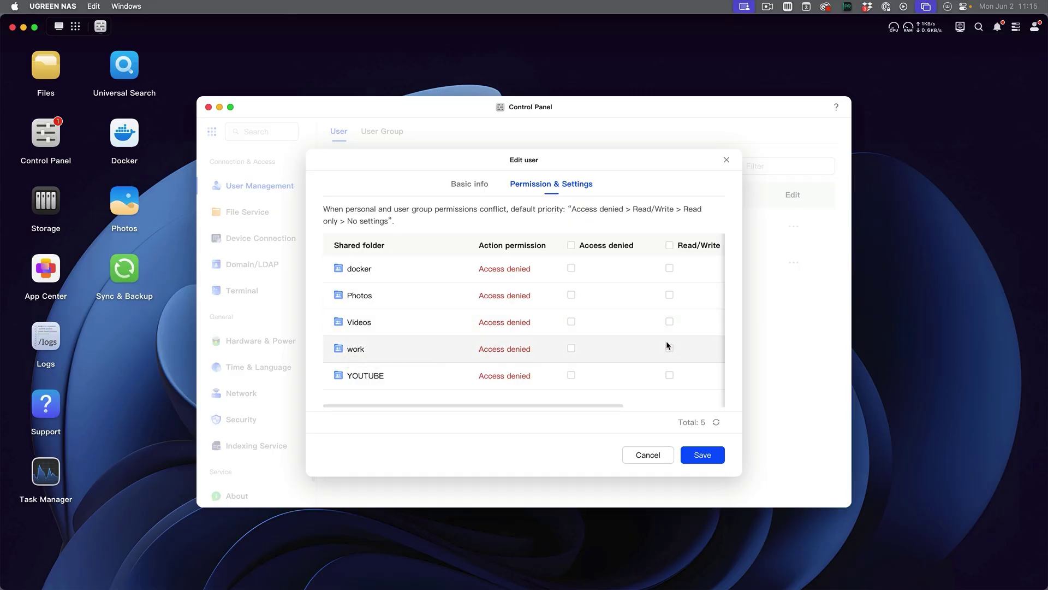
left_click(670, 348)
left_click(719, 454)
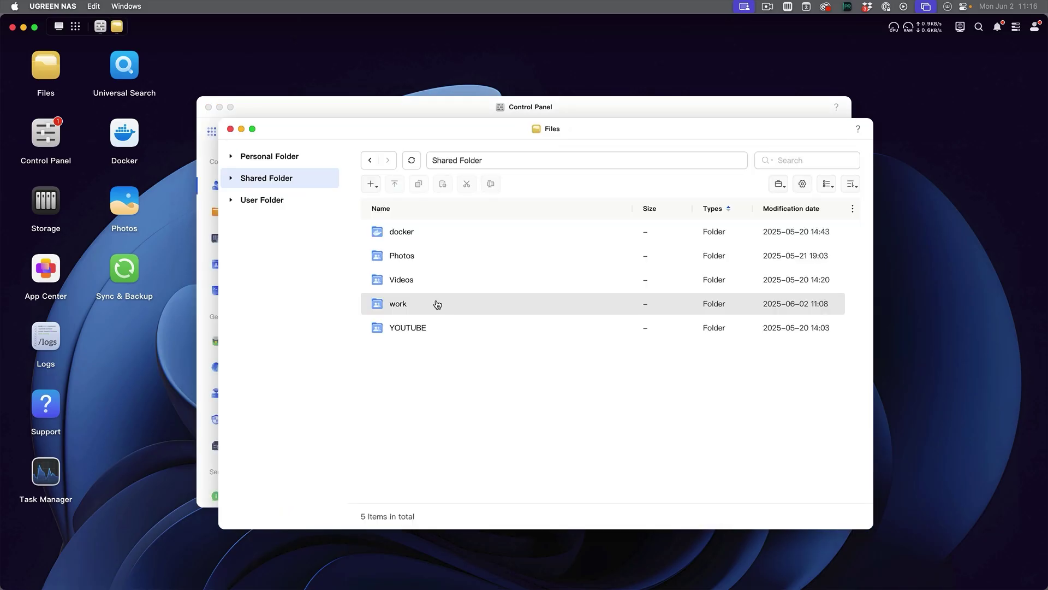
Open the "work" shared folder in Files.
left_click(426, 303)
left_click(461, 282)
left_click(387, 304)
double_click(386, 303)
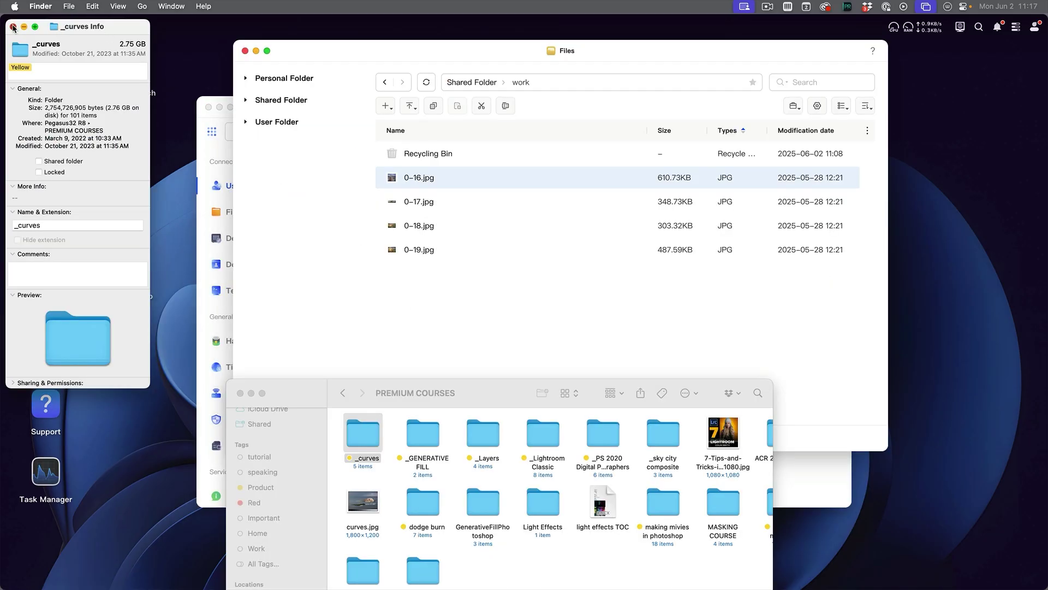
Close the _curves folder's info window in Finder.
left_click(13, 27)
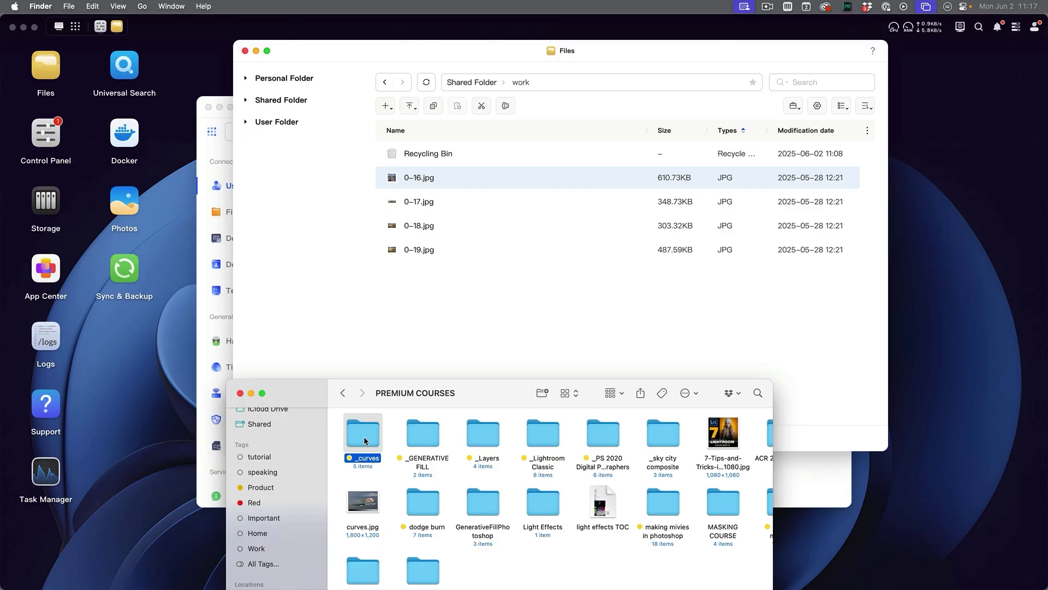
Upload the _curves folder from Finder's PREMIUM COURSES folder into the "work" shared folder.
left_click_drag(364, 437, 493, 293)
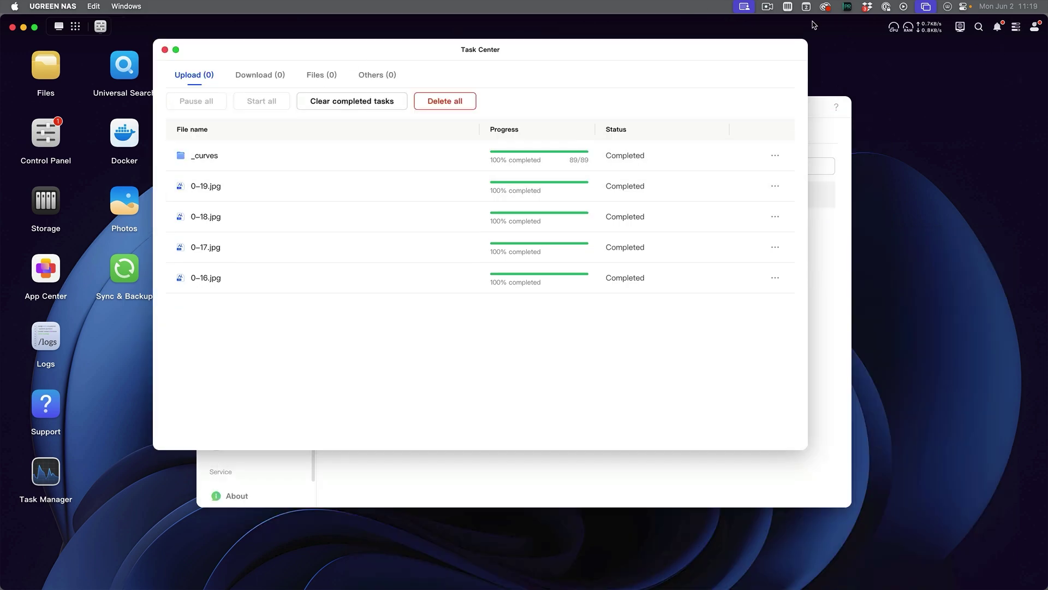
Switch to Dropbox and check the sync status of the _curves folder in File requests.
left_click(867, 6)
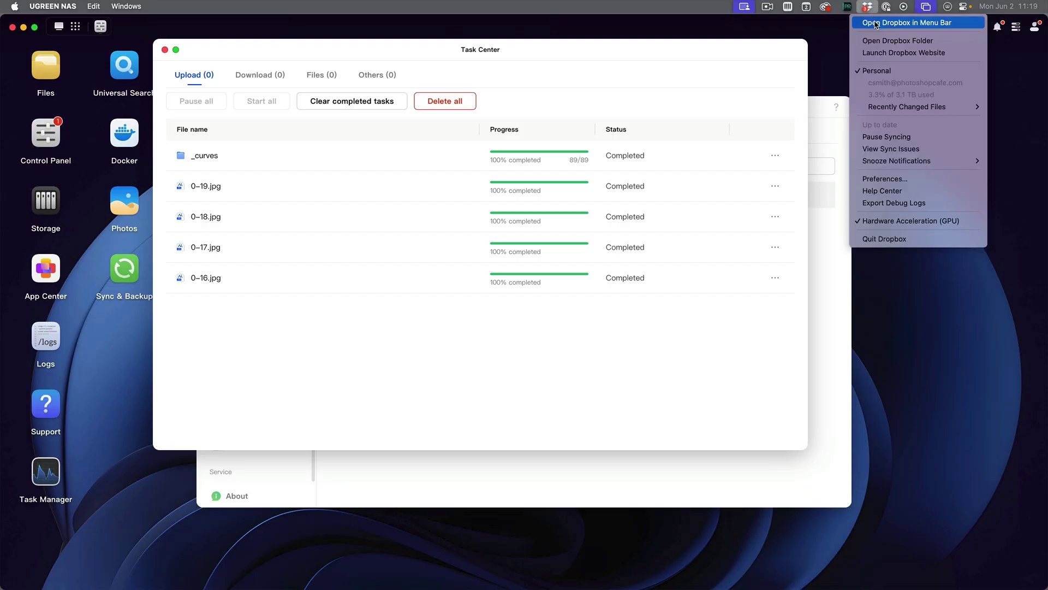
left_click(876, 23)
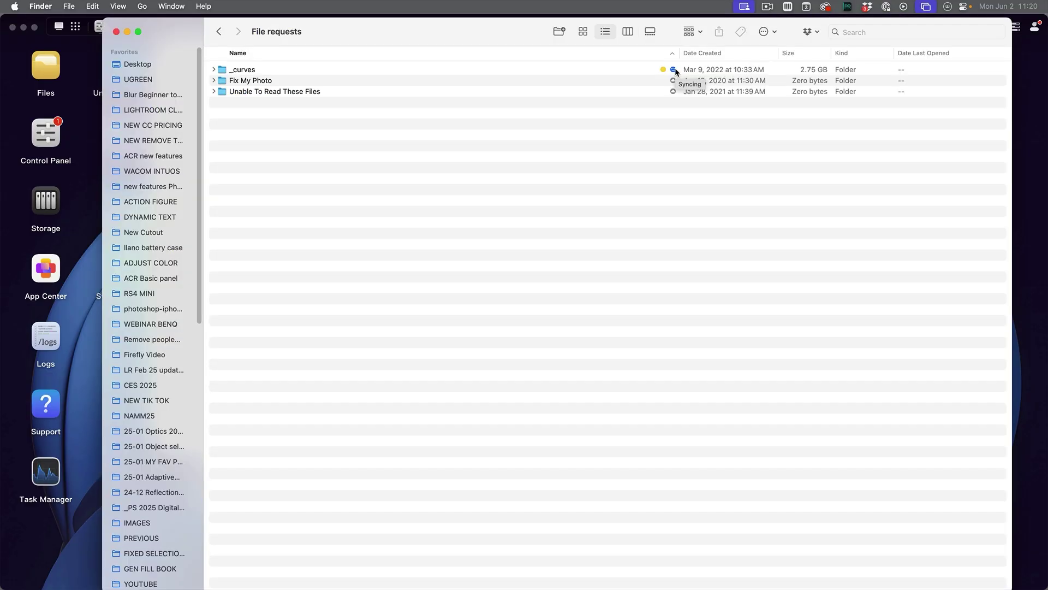
left_click(675, 70)
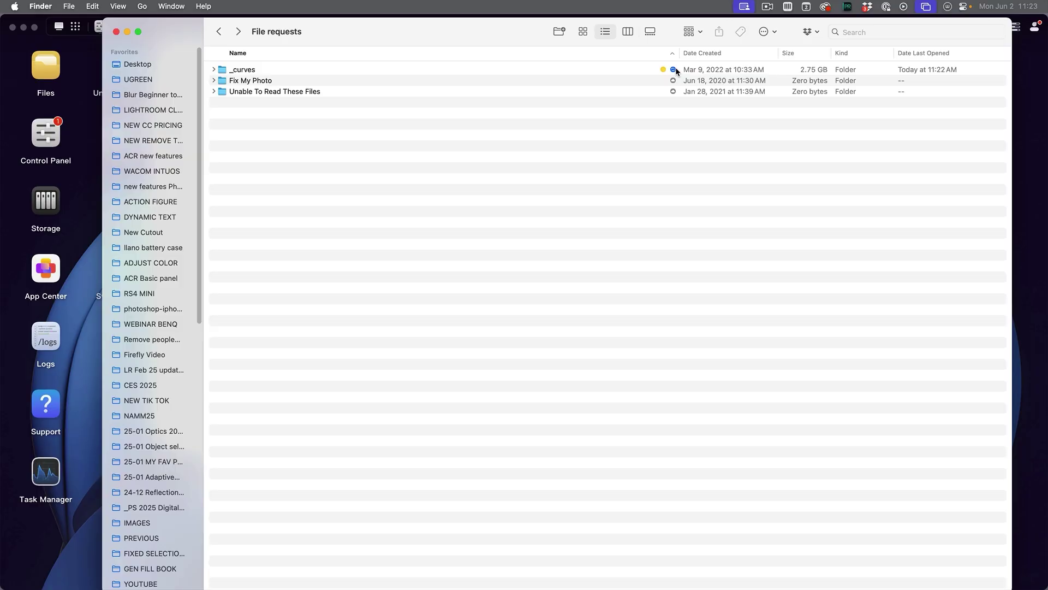
left_click(678, 70)
key("Right")
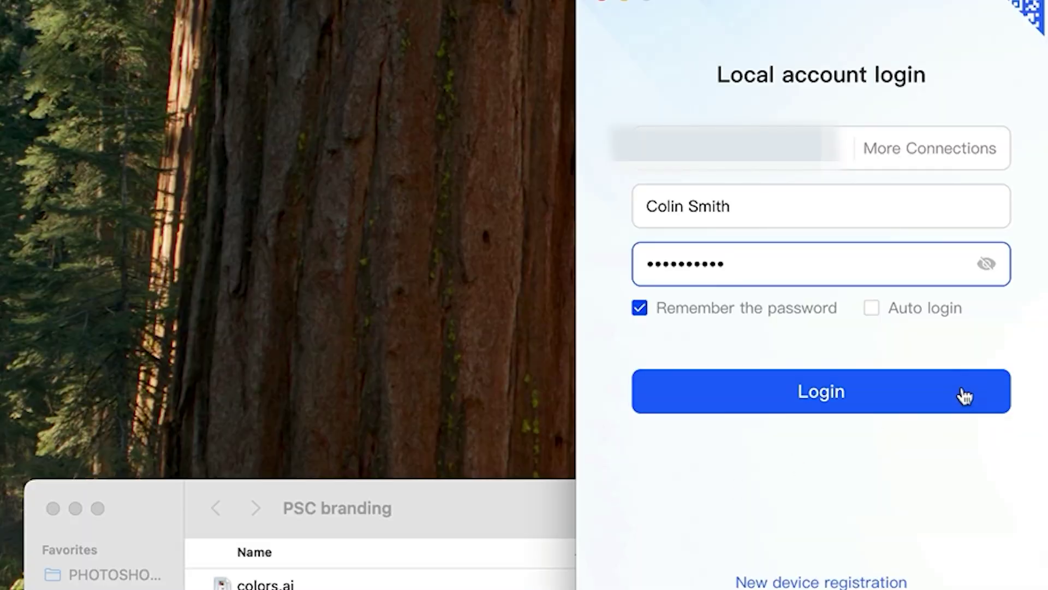
Log in to the UGREEN NAS client with the filled-in local account and open Files.
left_click(962, 393)
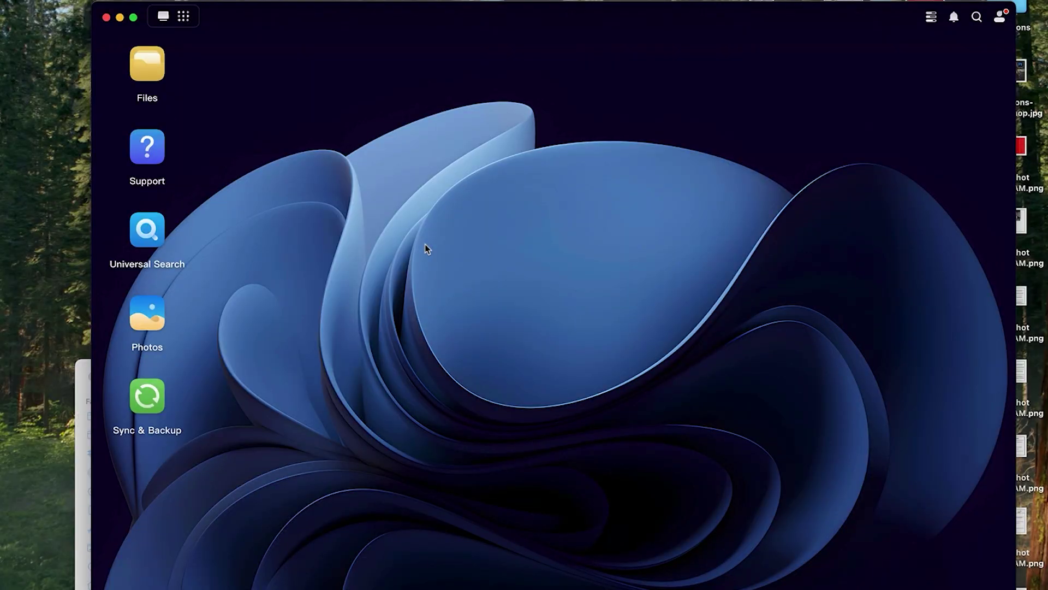
left_click(141, 74)
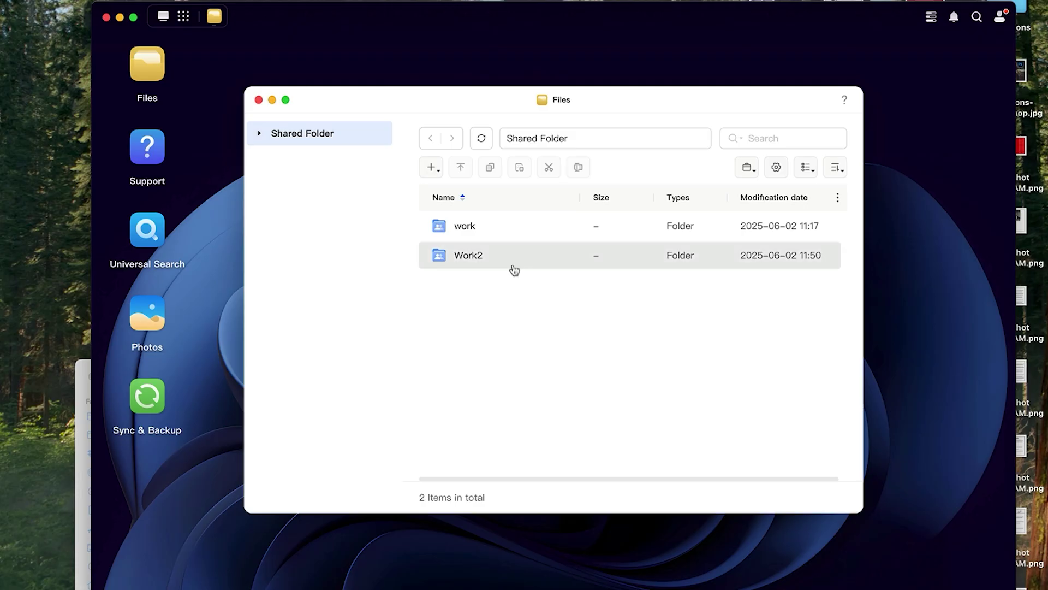
Browse the "work" shared folder into _curves and its Print subfolder, and close Files.
double_click(482, 236)
left_click(467, 228)
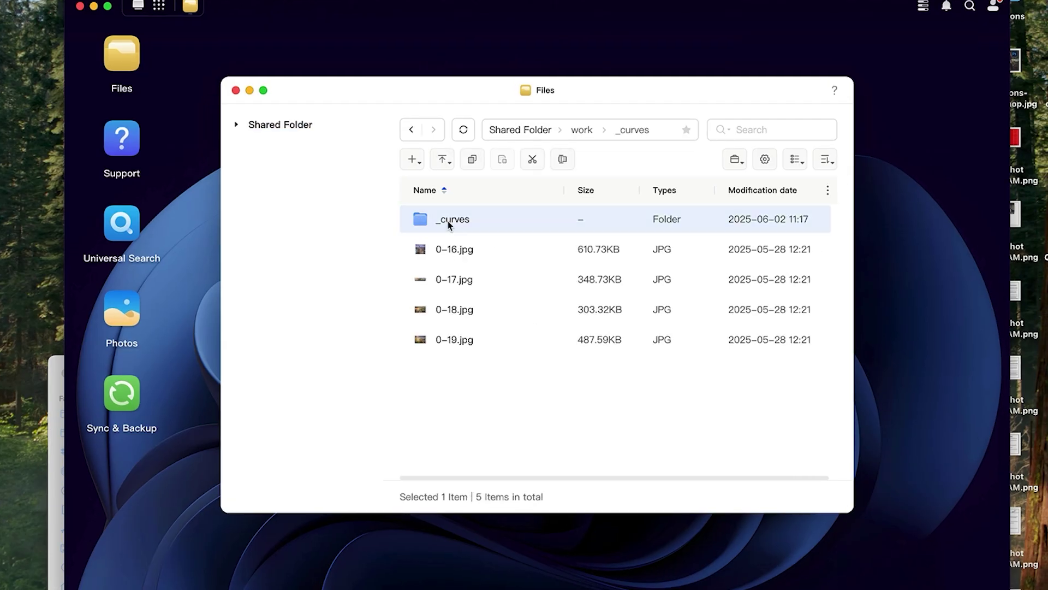
double_click(449, 224)
double_click(453, 309)
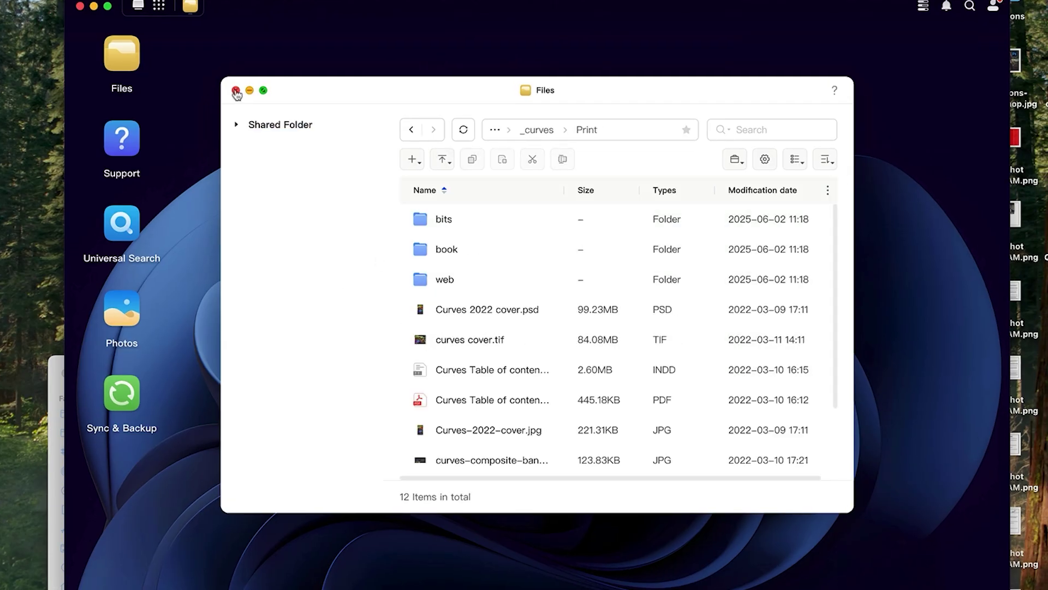
left_click(235, 90)
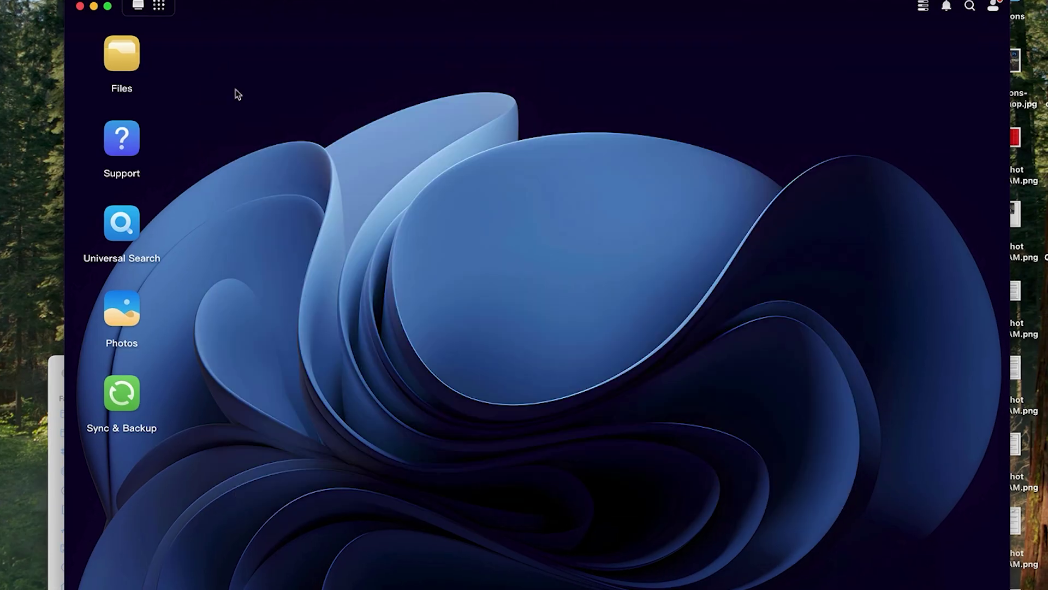
Open the Photos app and view its Albums and Tools sections.
left_click(123, 324)
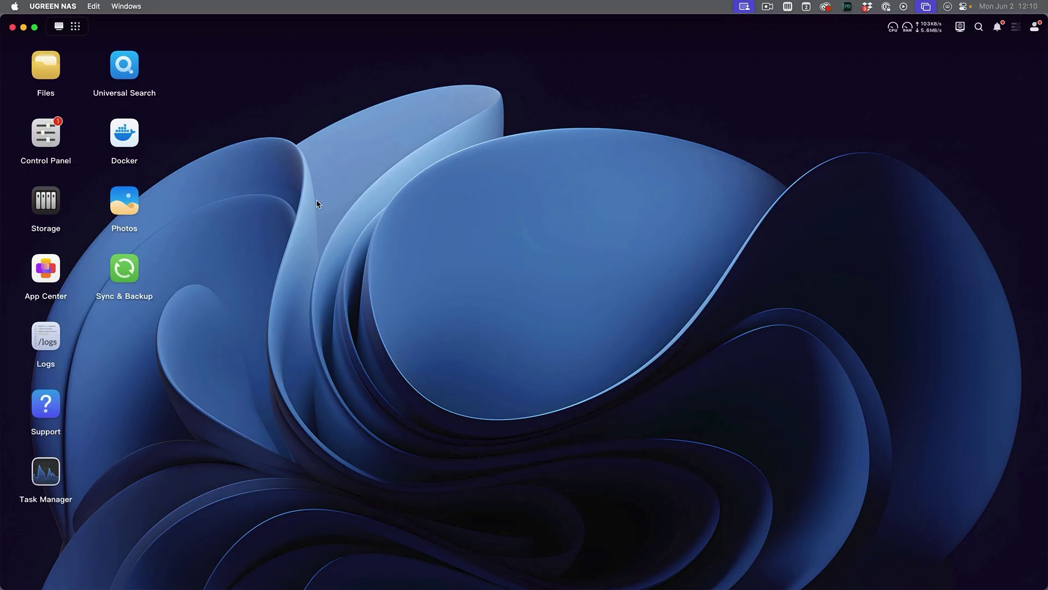
left_click(131, 210)
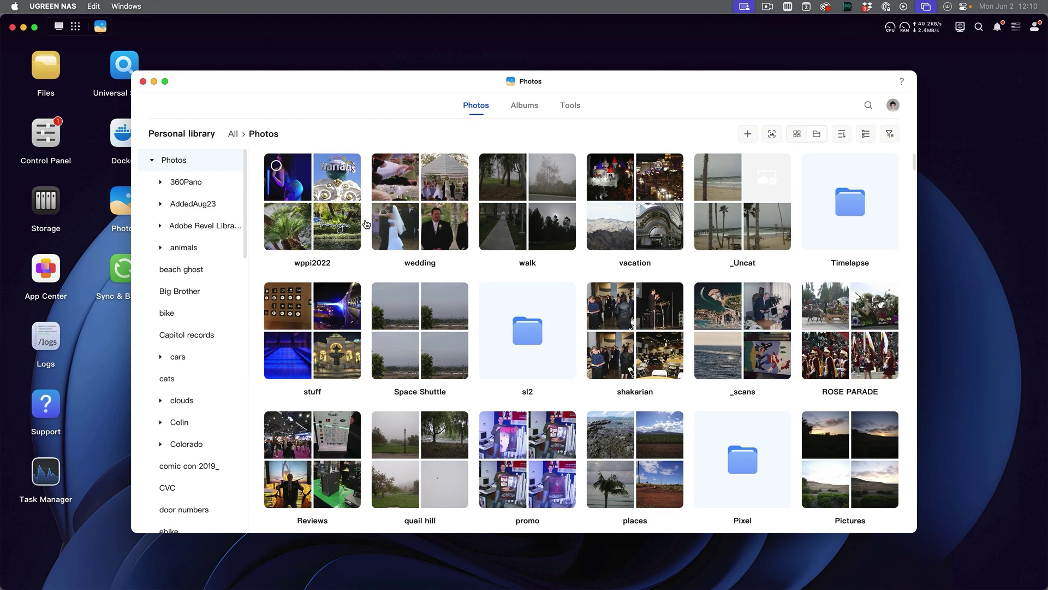
left_click(524, 105)
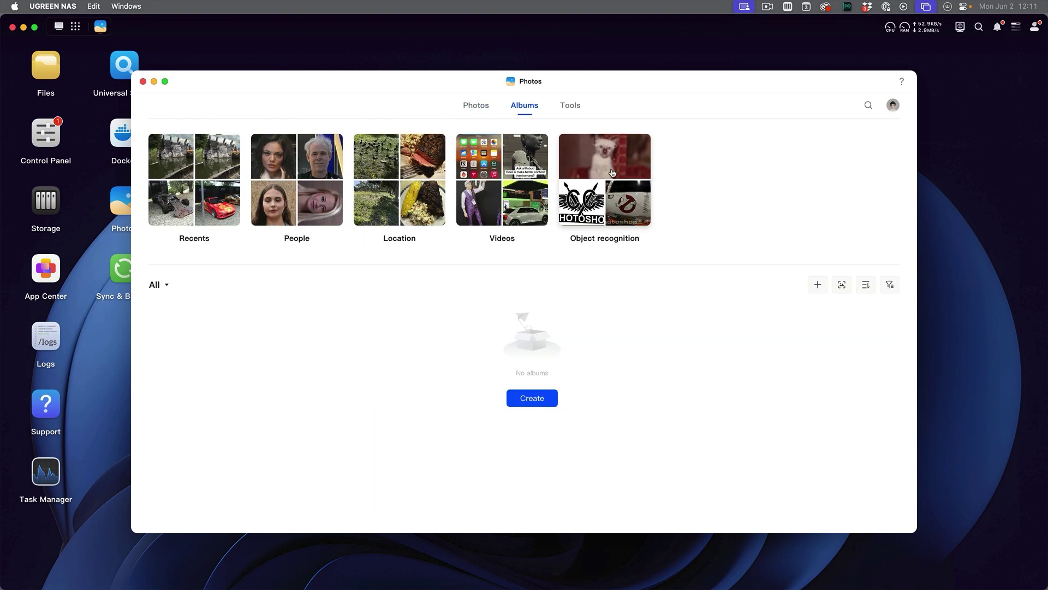
left_click(571, 108)
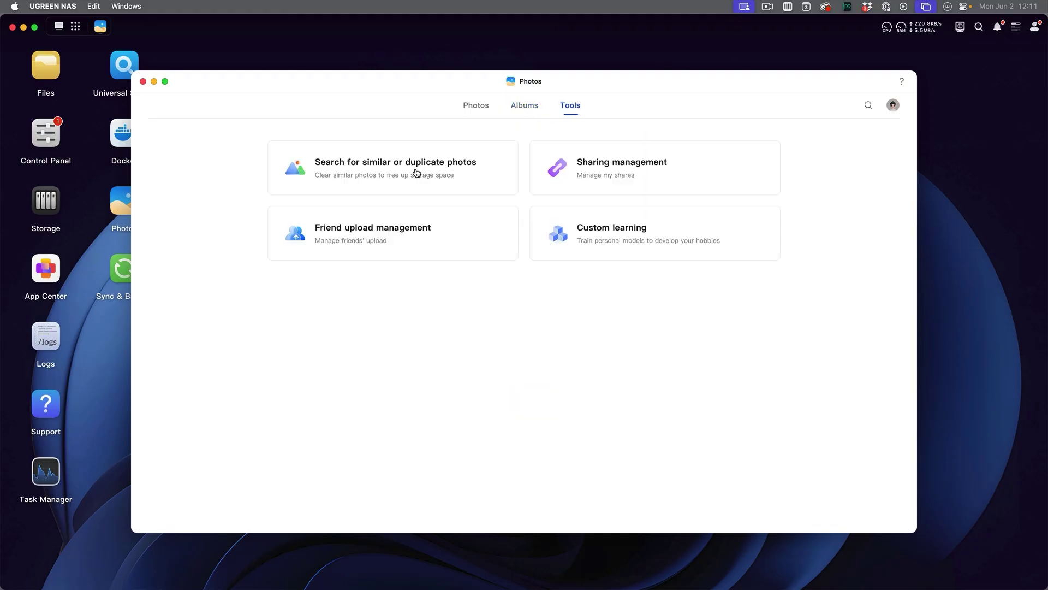
Examine the Custom learning page for training personal models, and return to the Photos tools.
left_click(584, 234)
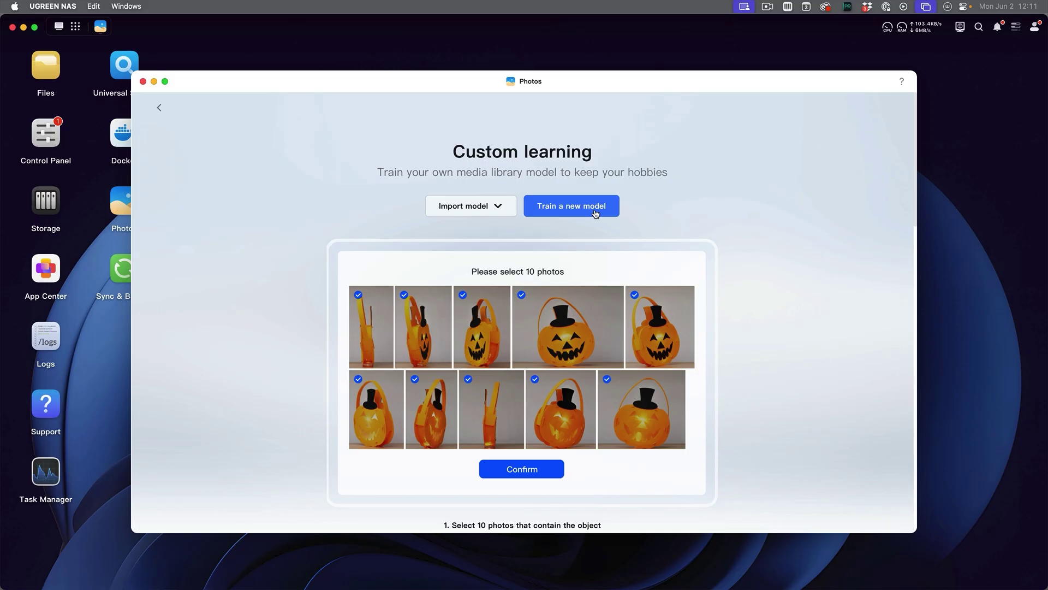
scroll(375, 320, "down", 5)
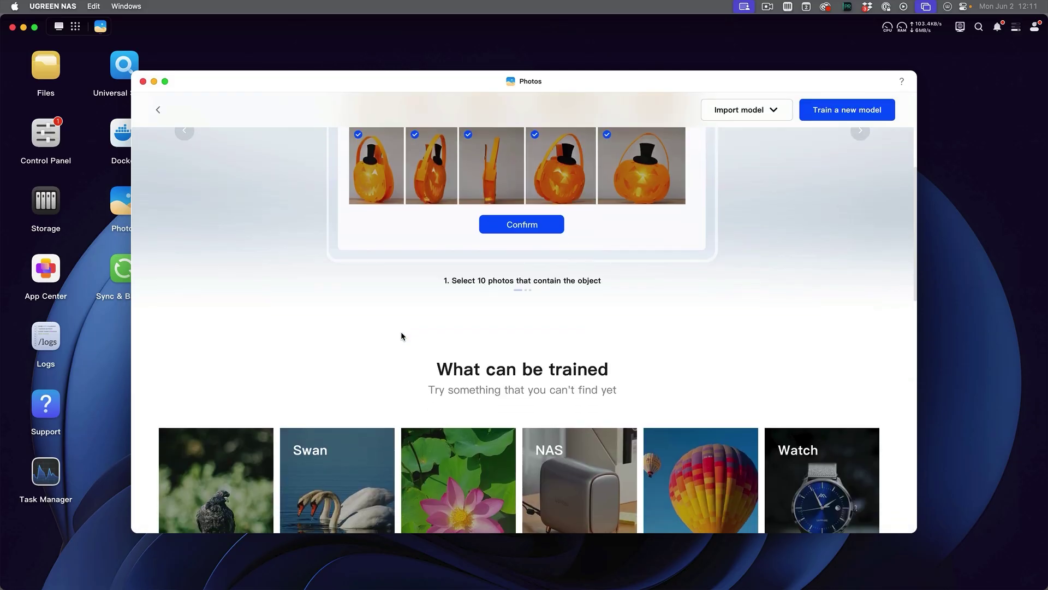
scroll(401, 334, "down", 2)
scroll(413, 327, "up", 6)
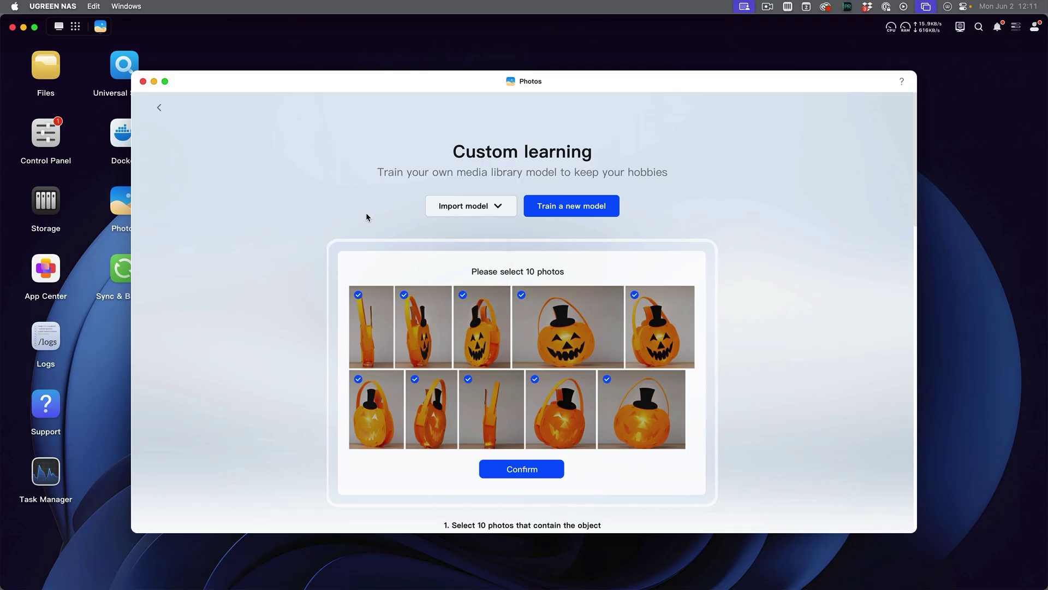
scroll(361, 210, "down", 3)
scroll(352, 199, "up", 3)
left_click(159, 108)
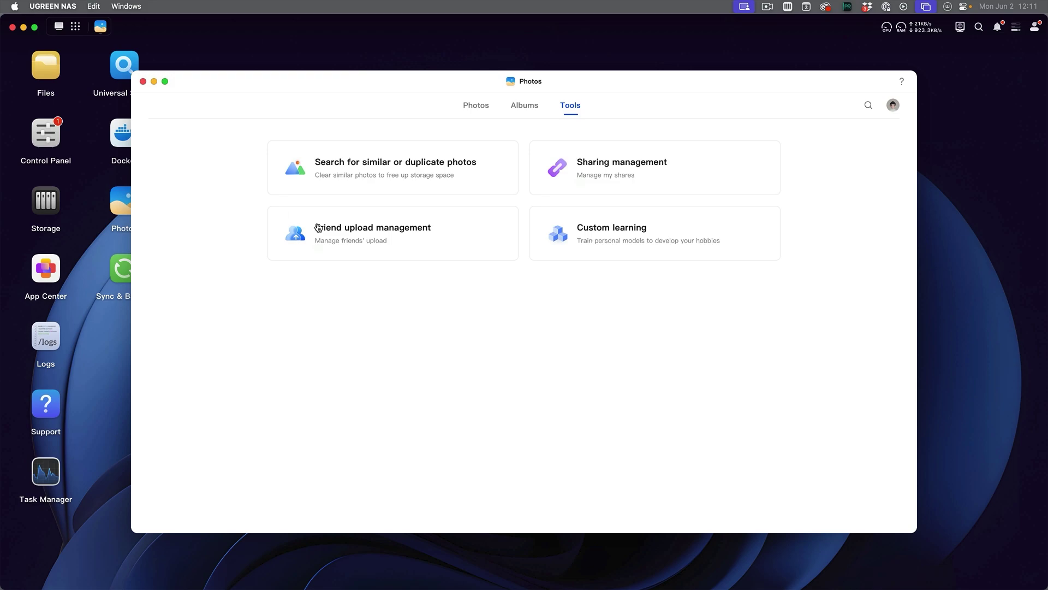